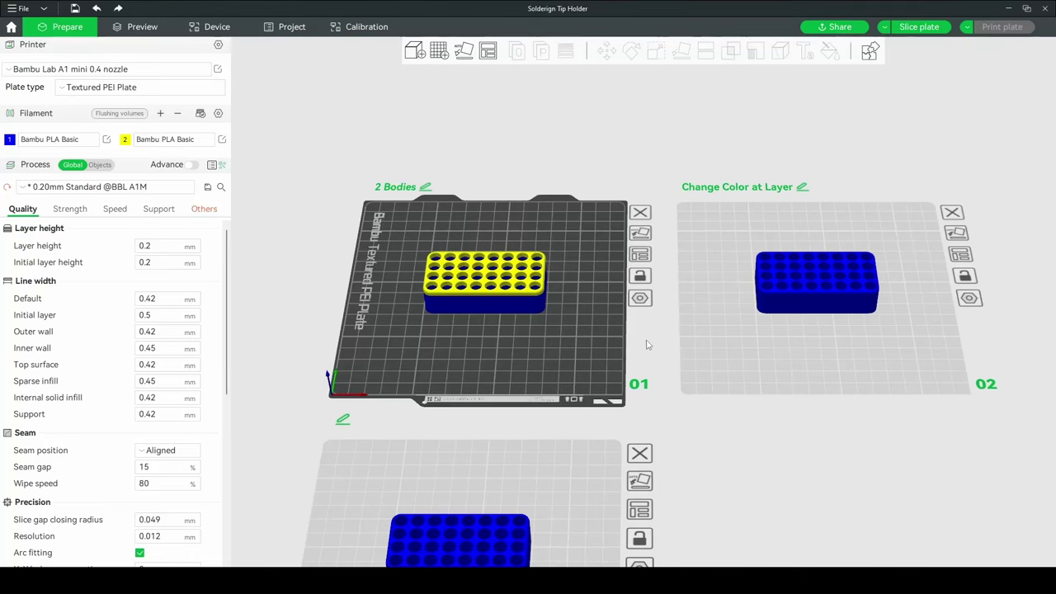
# Zoom in, select and deselect the plate 01 holder, then activate the all-blue plate 02.
pyautogui.scroll(5, 648, 345)
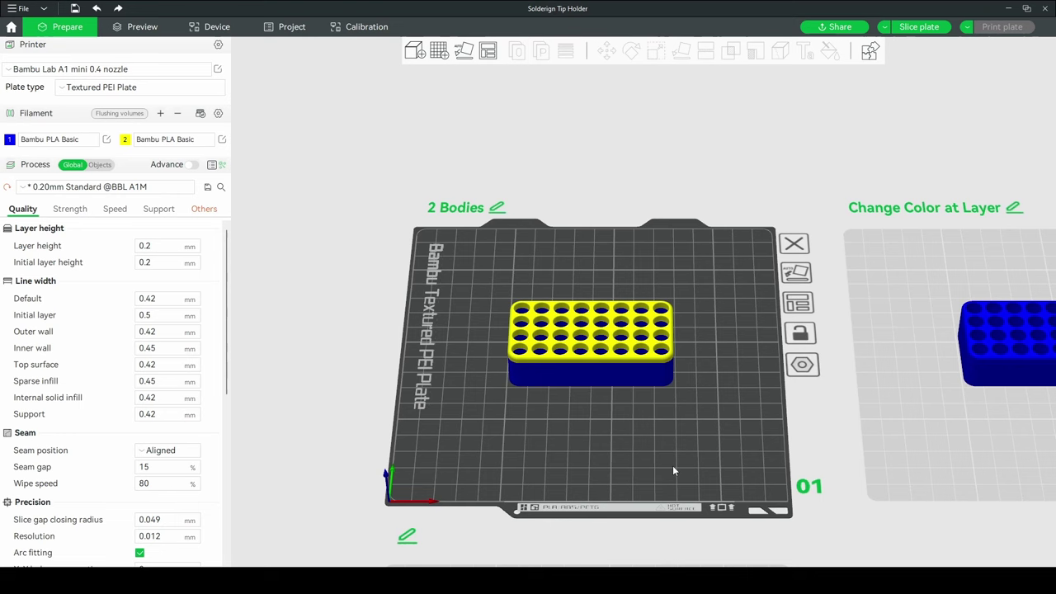
pyautogui.click(582, 379)
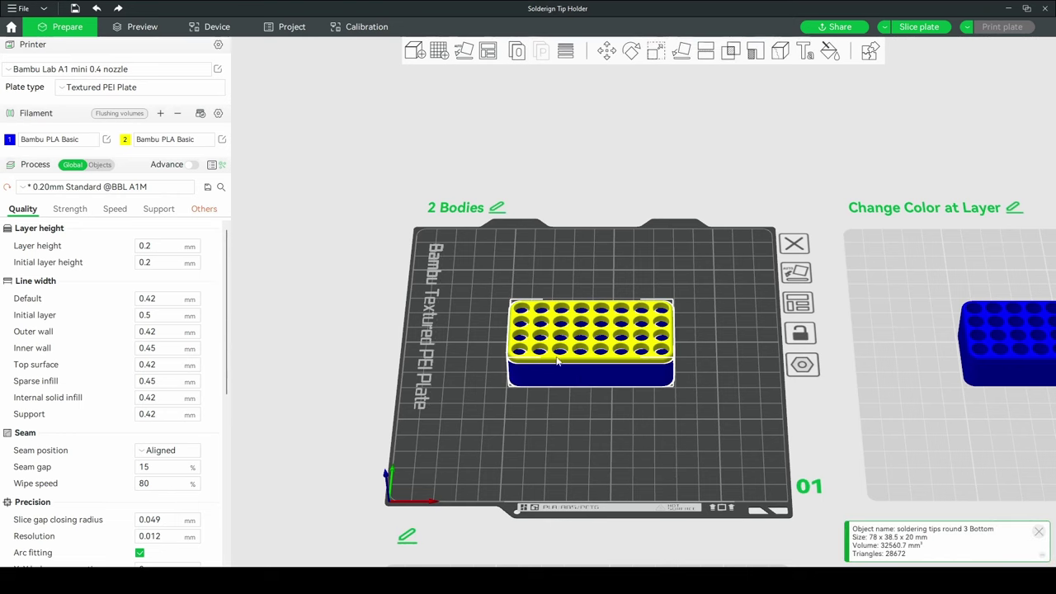
pyautogui.click(613, 417)
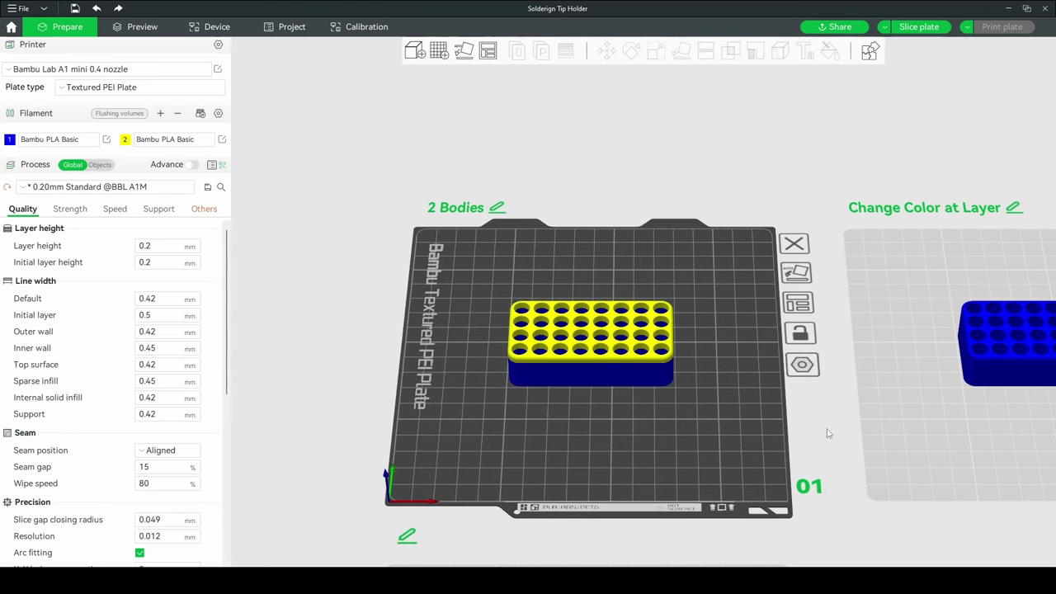
pyautogui.click(915, 448)
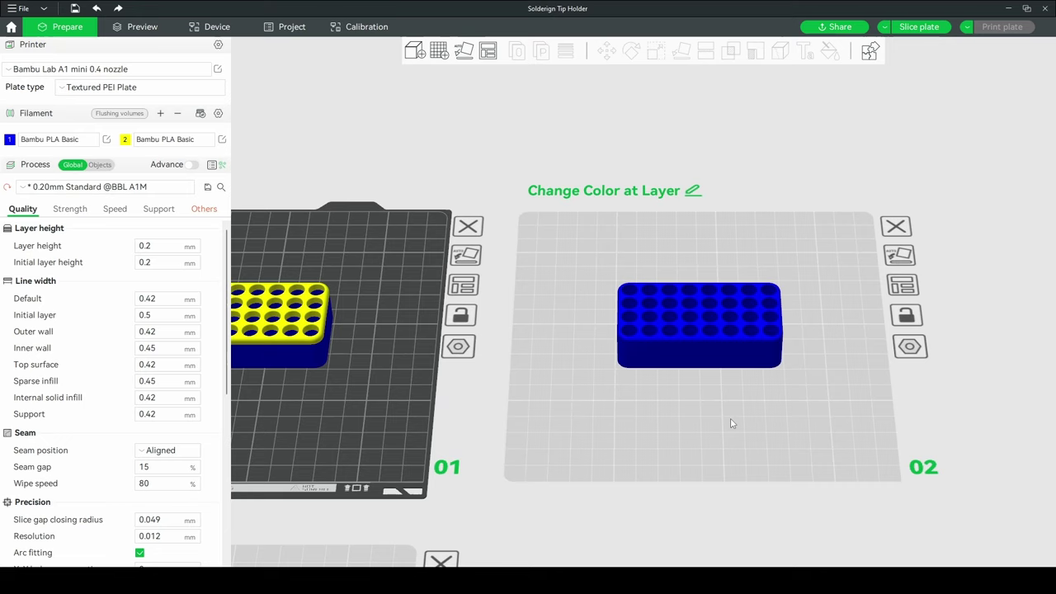
pyautogui.click(731, 423)
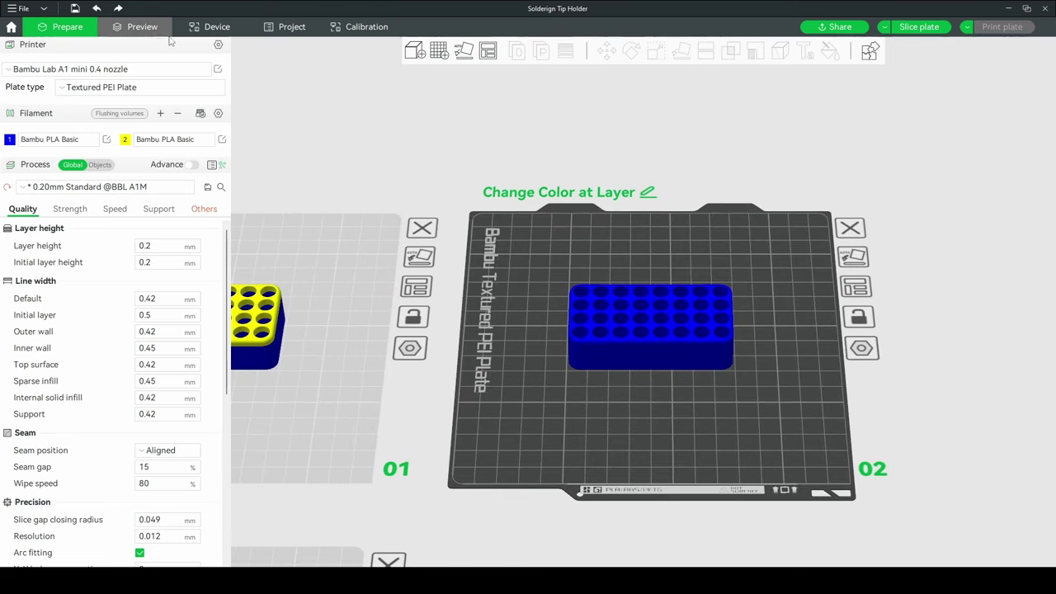
# Slice plates 02 and 03, then narrow plate 03's layer view to about layers 65–82.
pyautogui.click(149, 28)
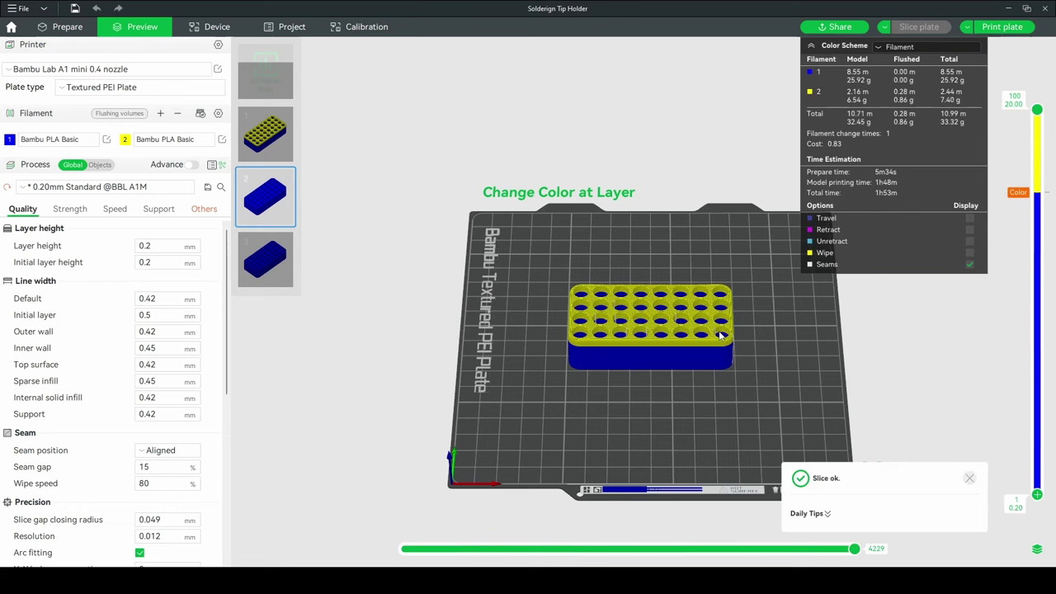
pyautogui.moveTo(1039, 111)
pyautogui.mouseDown()
pyautogui.moveTo(1037, 479)
pyautogui.moveTo(1031, 97)
pyautogui.mouseUp()
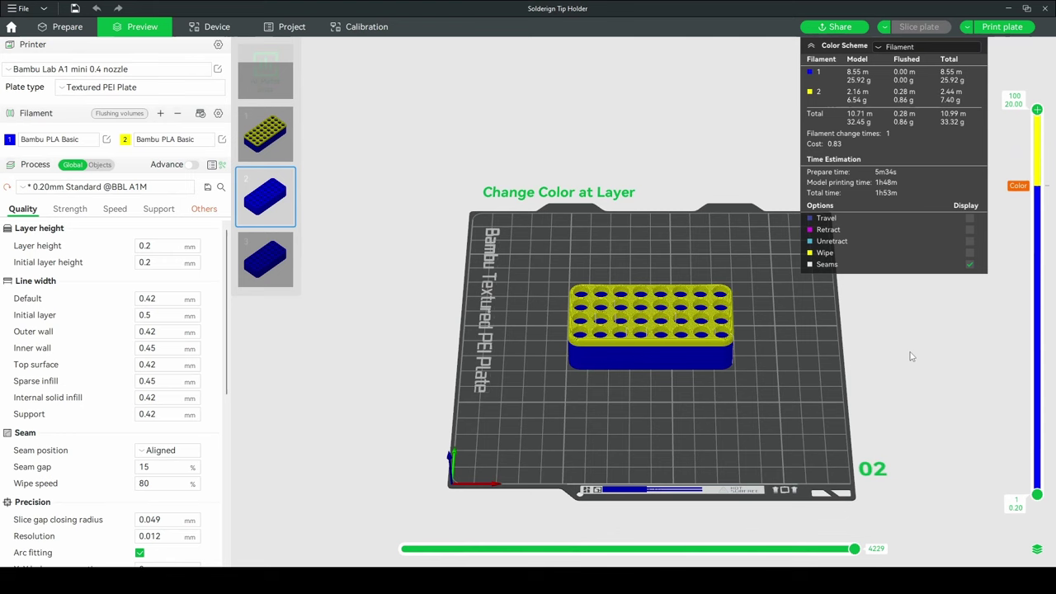
pyautogui.click(267, 263)
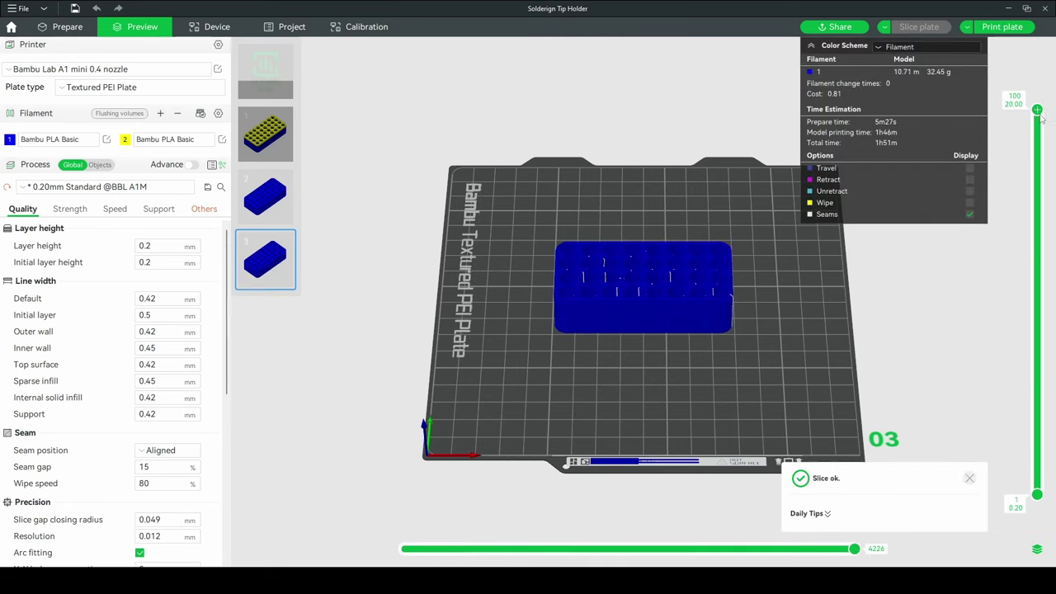
pyautogui.moveTo(1041, 119); pyautogui.dragTo(1038, 169)
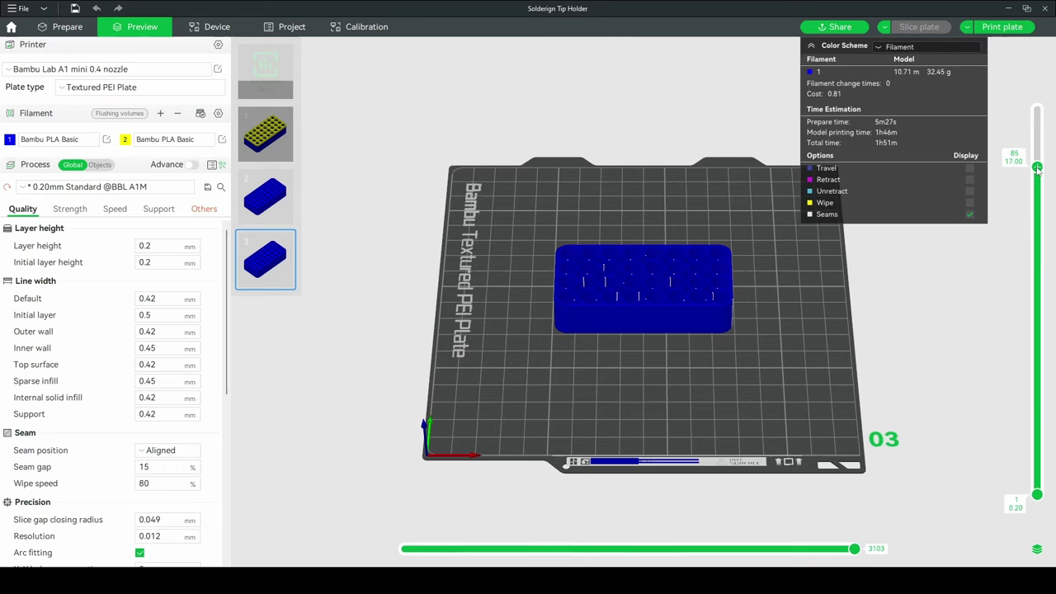
pyautogui.scroll(5, 741, 384)
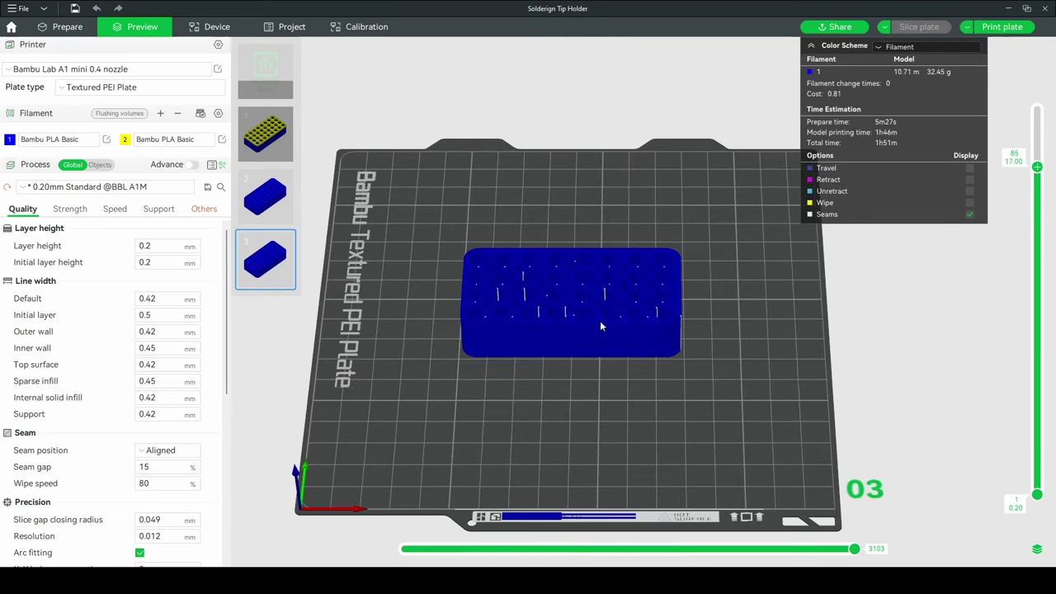
pyautogui.moveTo(1037, 169); pyautogui.dragTo(1042, 86)
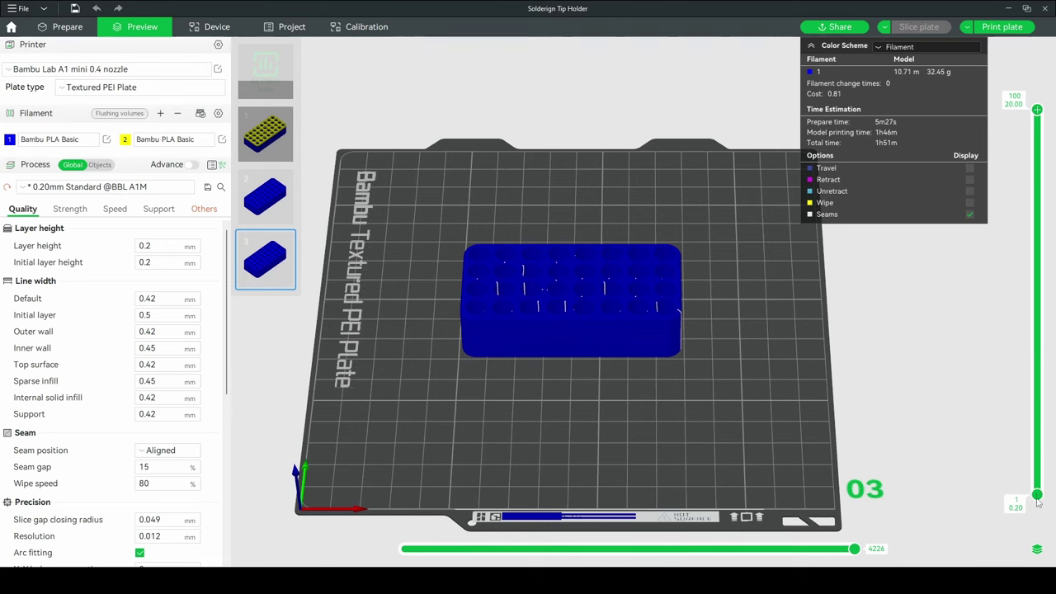
pyautogui.moveTo(1038, 498); pyautogui.dragTo(1025, 185)
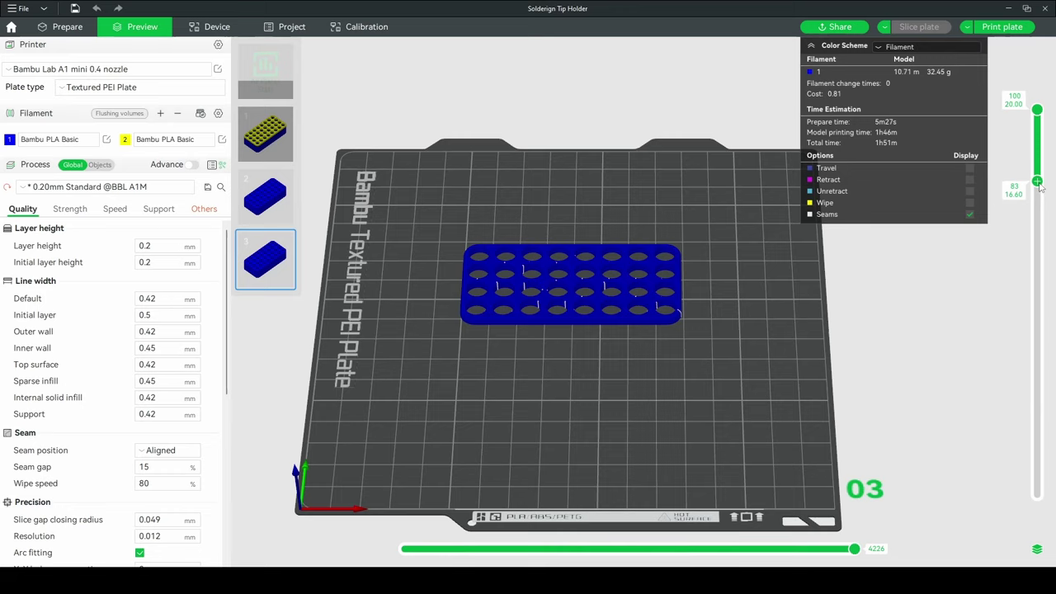
# Add a pause at layer 83 (16.60 mm) on plate 03 and show all layers from layer 1 again.
pyautogui.rightClick(1041, 186)
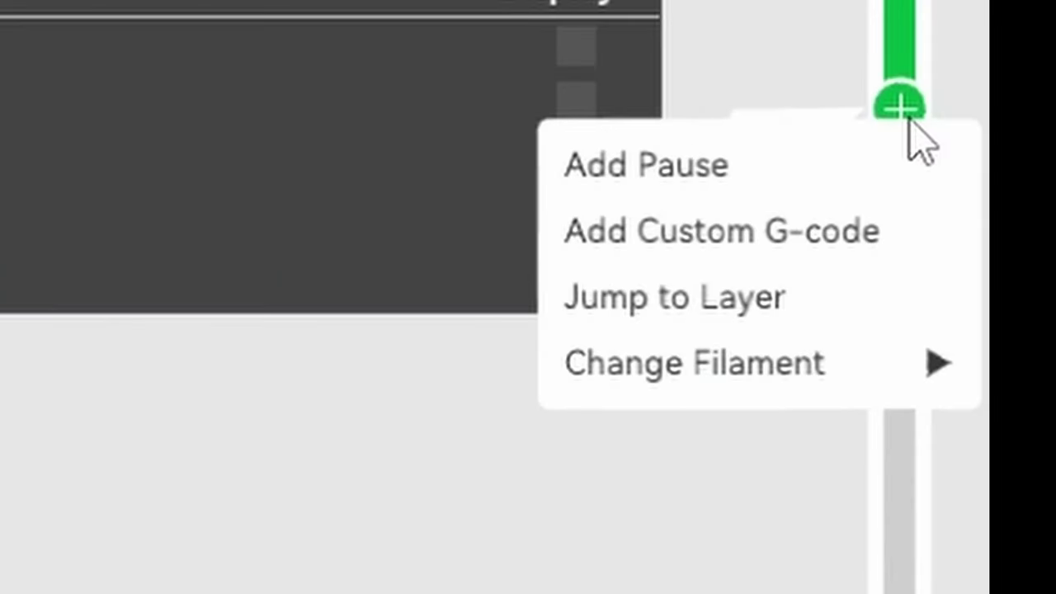
pyautogui.click(780, 169)
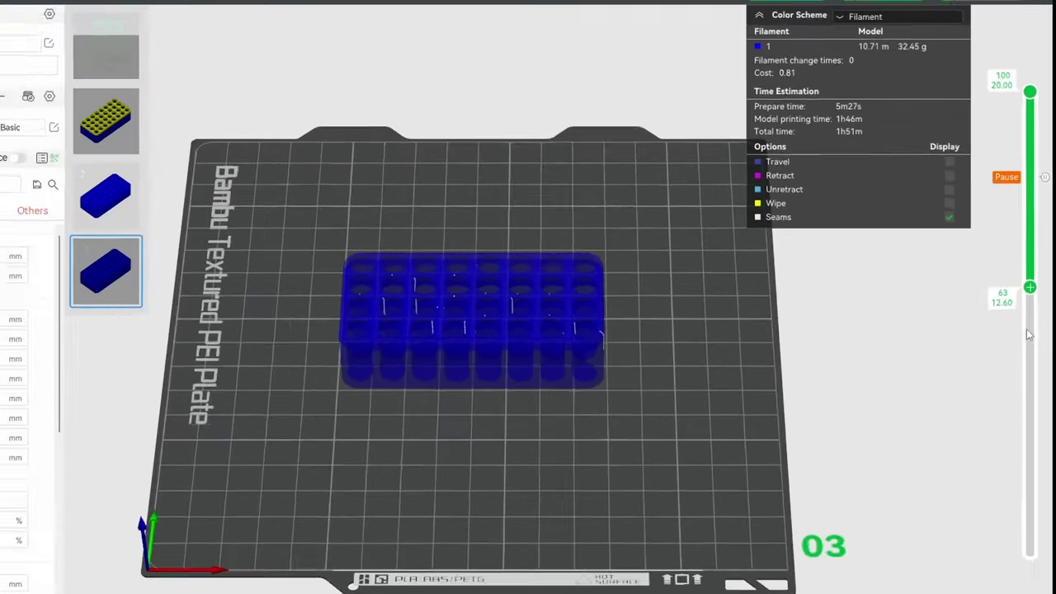
pyautogui.moveTo(1037, 178); pyautogui.dragTo(1034, 514)
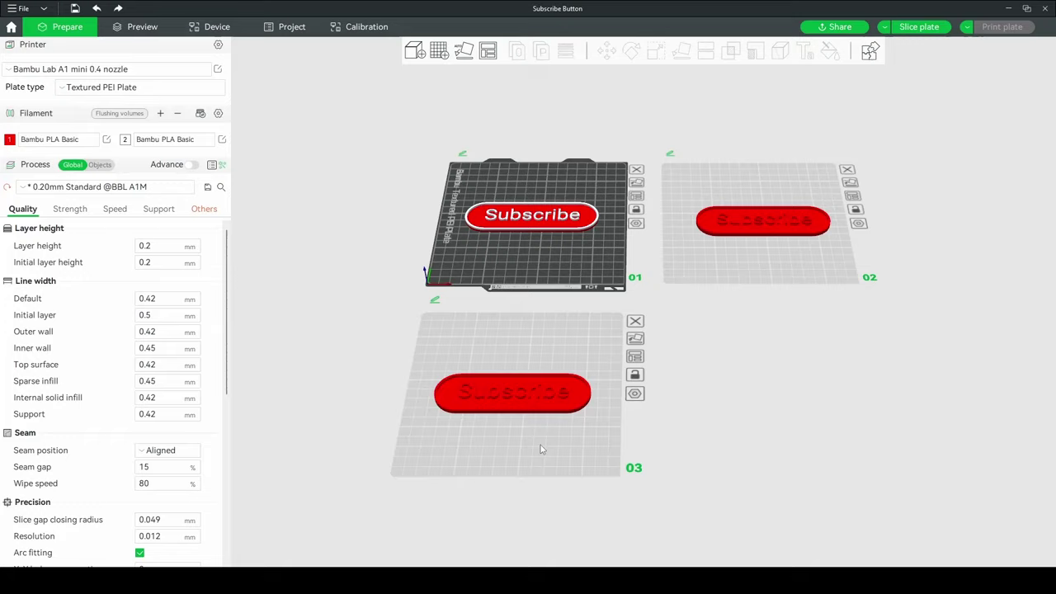
# Make plate 02 of the Subscribe Button project the active plate.
pyautogui.scroll(5, 541, 450)
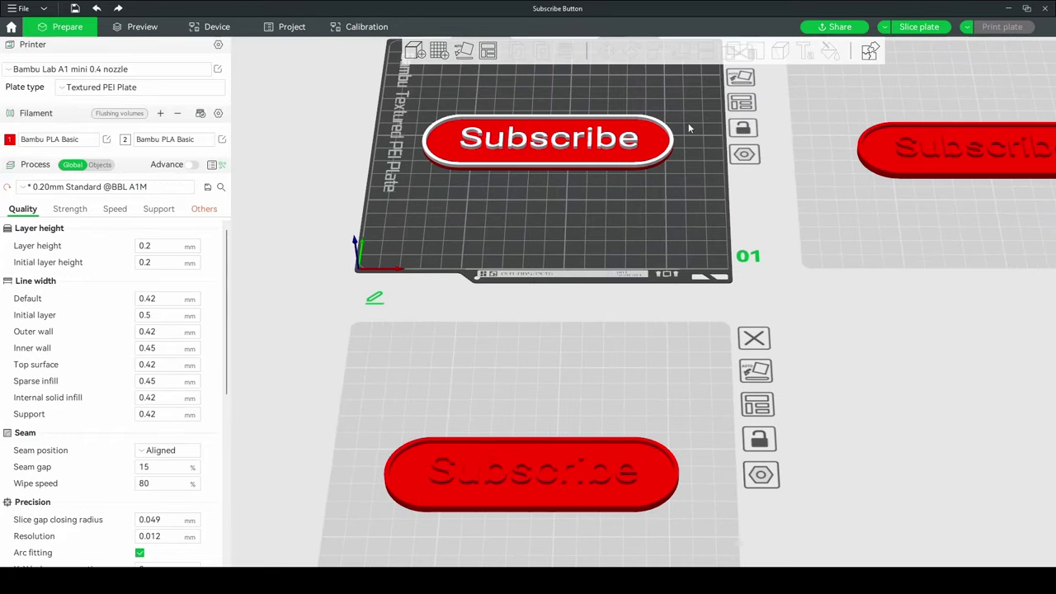
pyautogui.scroll(-5, 569, 267)
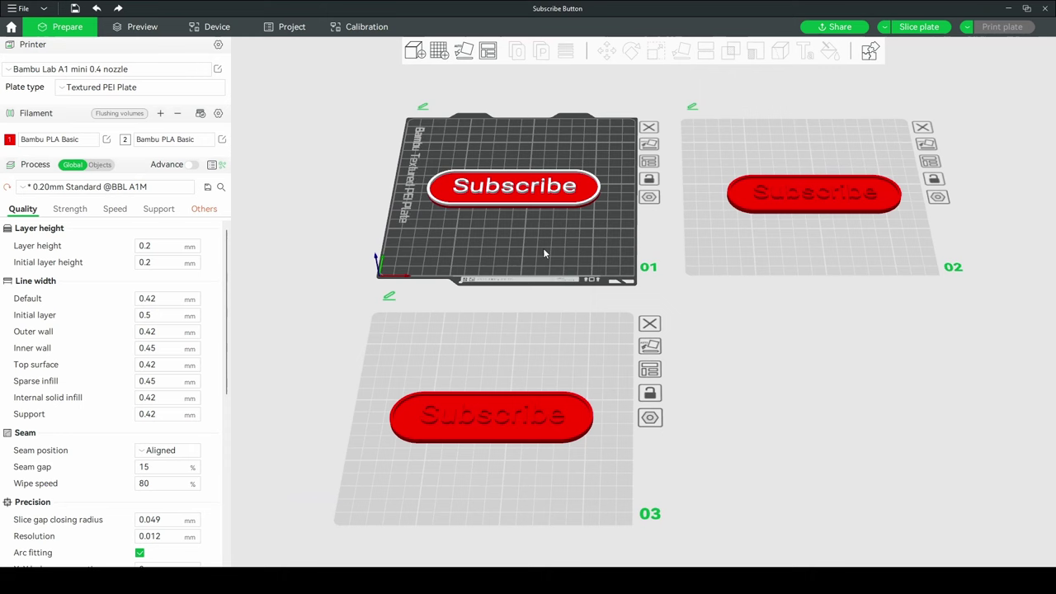
pyautogui.click(828, 236)
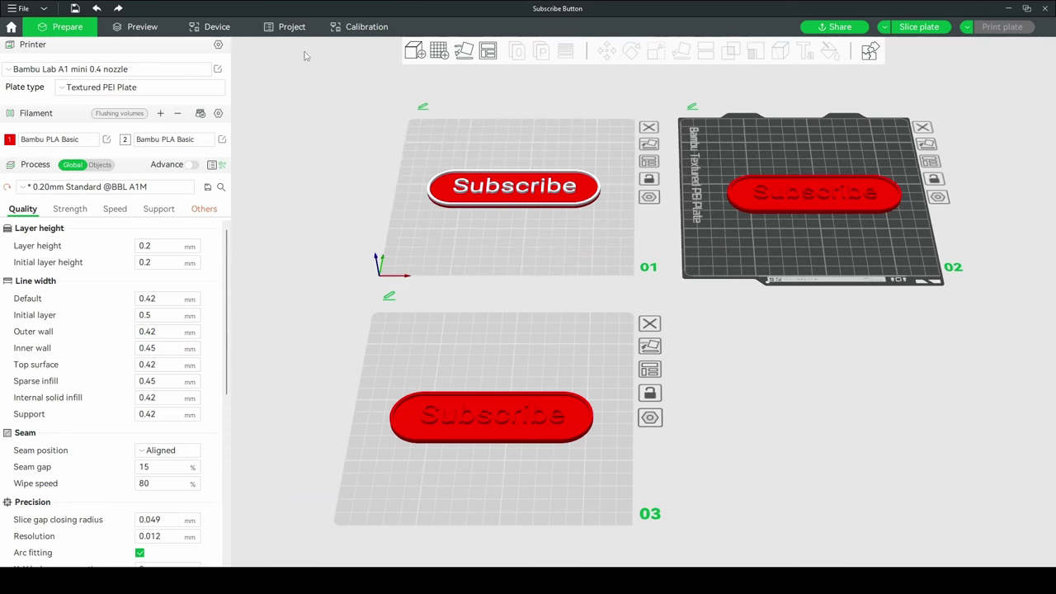
# Slice the Subscribe Button project and preview plates 1, 2 and 3 in turn.
pyautogui.click(142, 27)
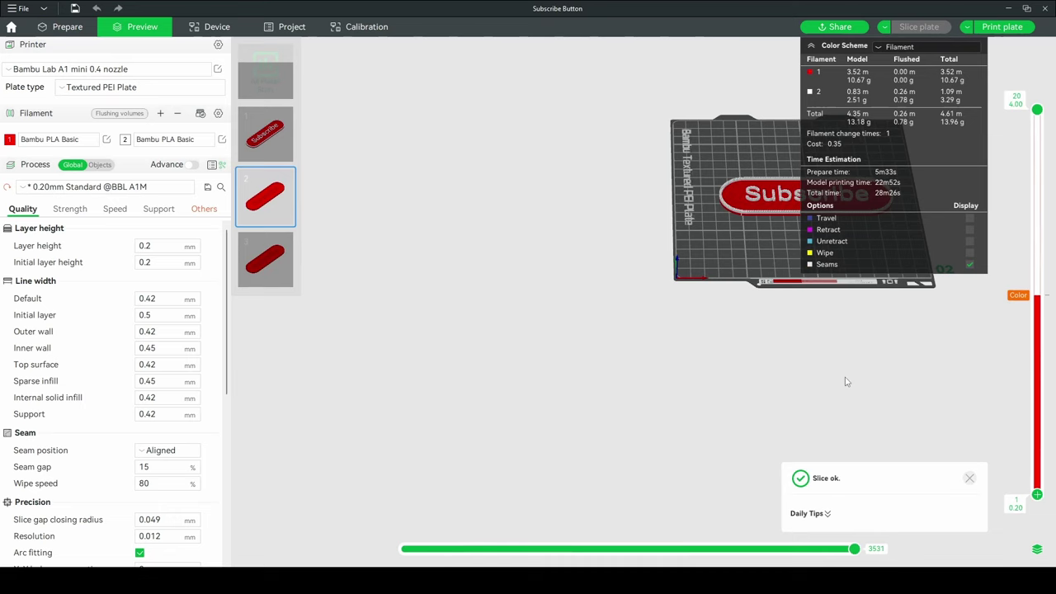
pyautogui.click(265, 134)
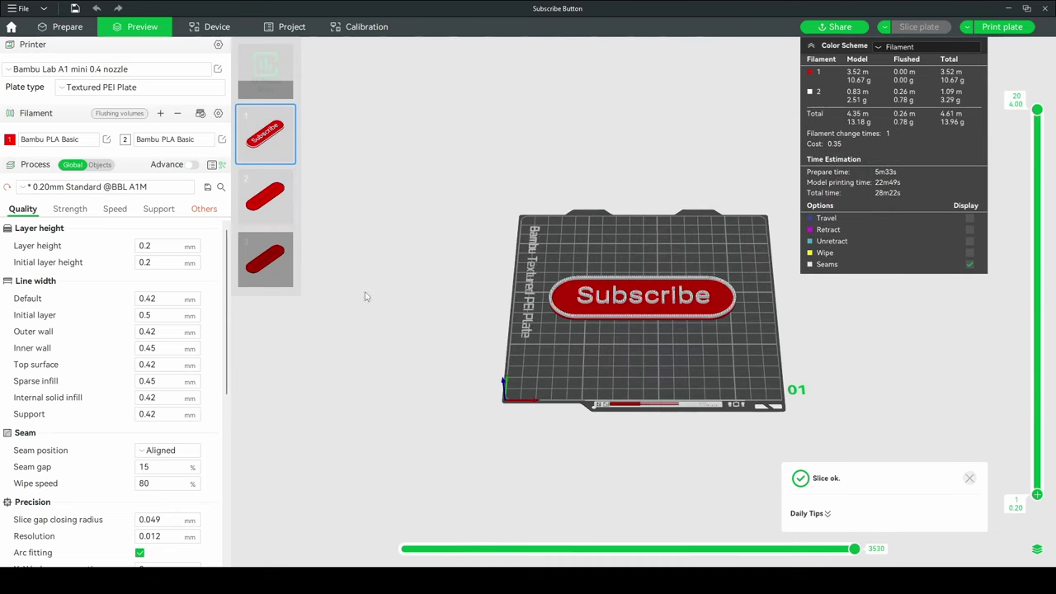
pyautogui.click(260, 211)
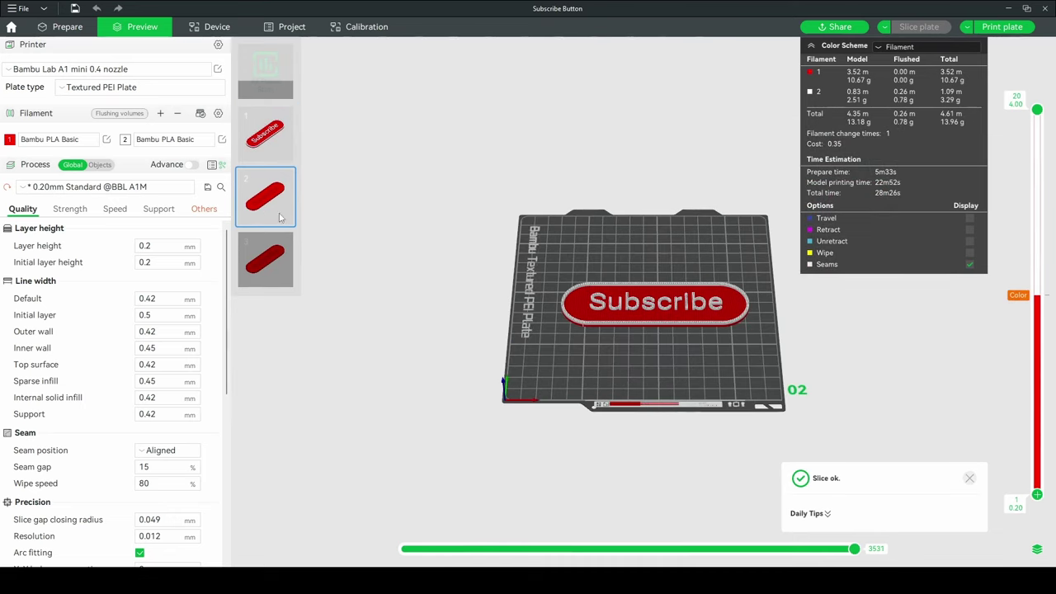
pyautogui.click(267, 263)
# Limit plate 03's layer preview to the layers up to layer 9.
pyautogui.scroll(3, 679, 347)
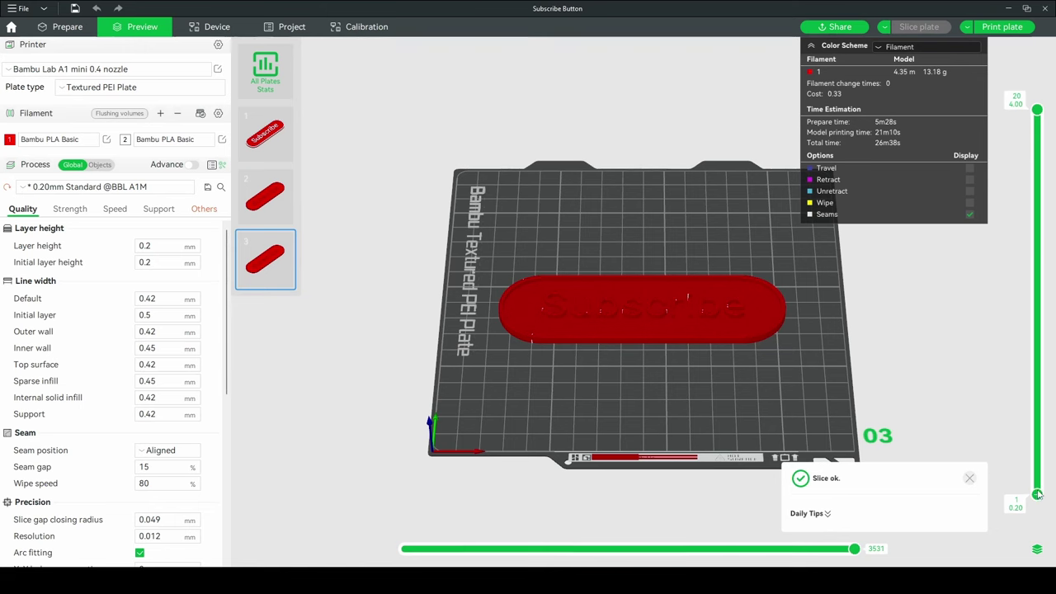
pyautogui.moveTo(1037, 495)
pyautogui.mouseDown()
pyautogui.moveTo(1037, 274)
pyautogui.moveTo(1037, 496)
pyautogui.mouseUp()
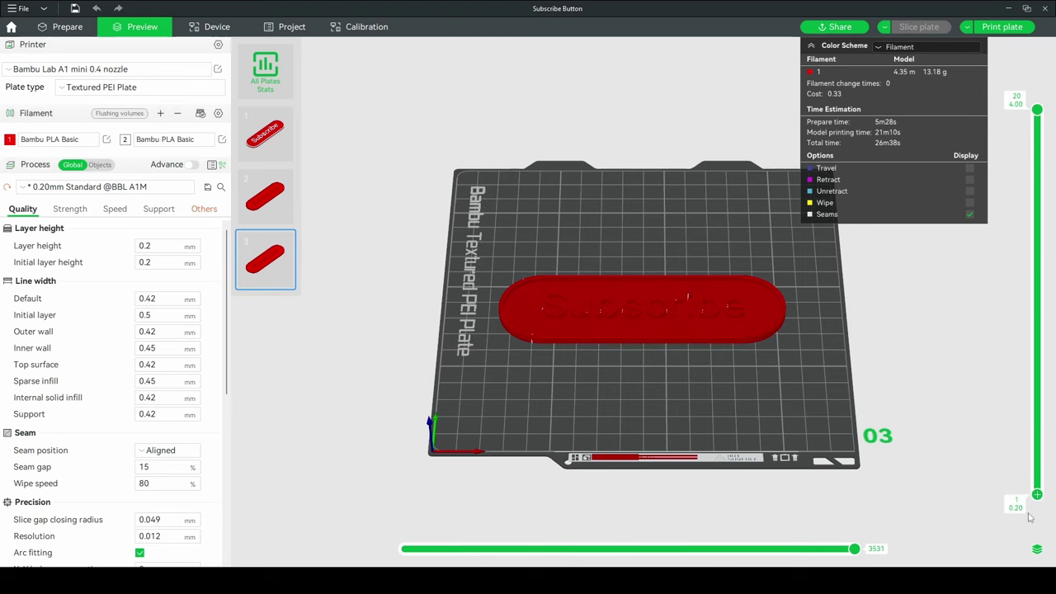
pyautogui.moveTo(1037, 112); pyautogui.dragTo(1038, 309)
# Isolate plate 03's layers 11–20 (2.20–4.00 mm), where the raised Subscribe lettering begins.
pyautogui.scroll(5, 696, 332)
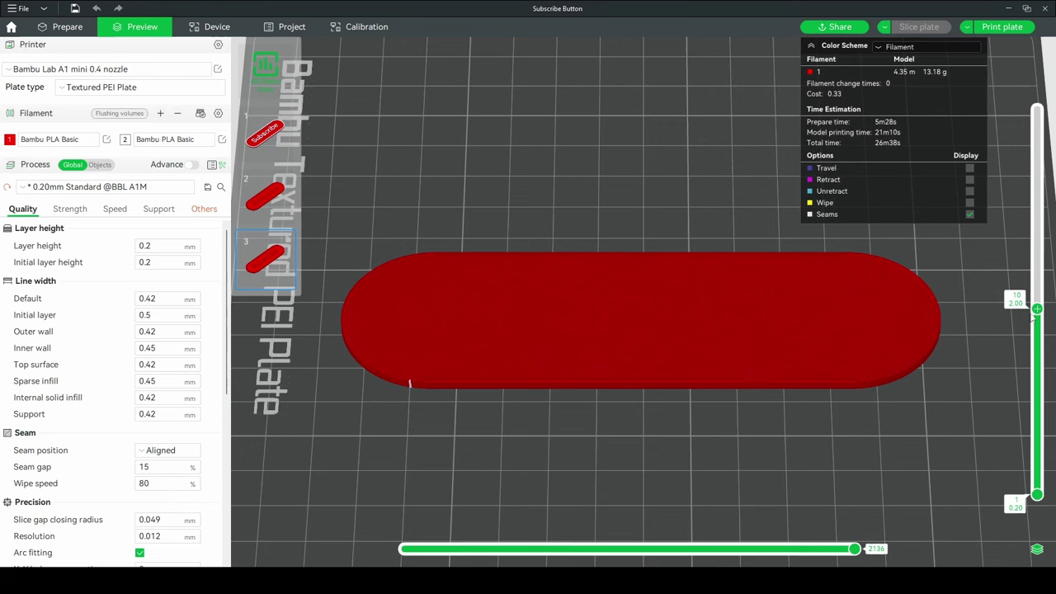
pyautogui.moveTo(1037, 310); pyautogui.dragTo(1046, 98)
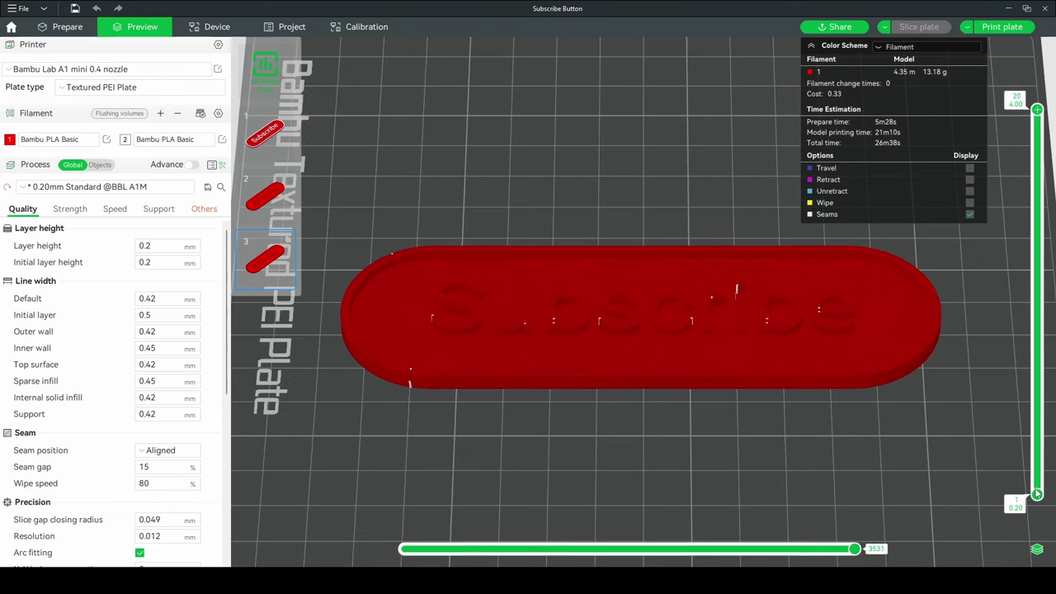
pyautogui.moveTo(1043, 496); pyautogui.dragTo(1028, 305)
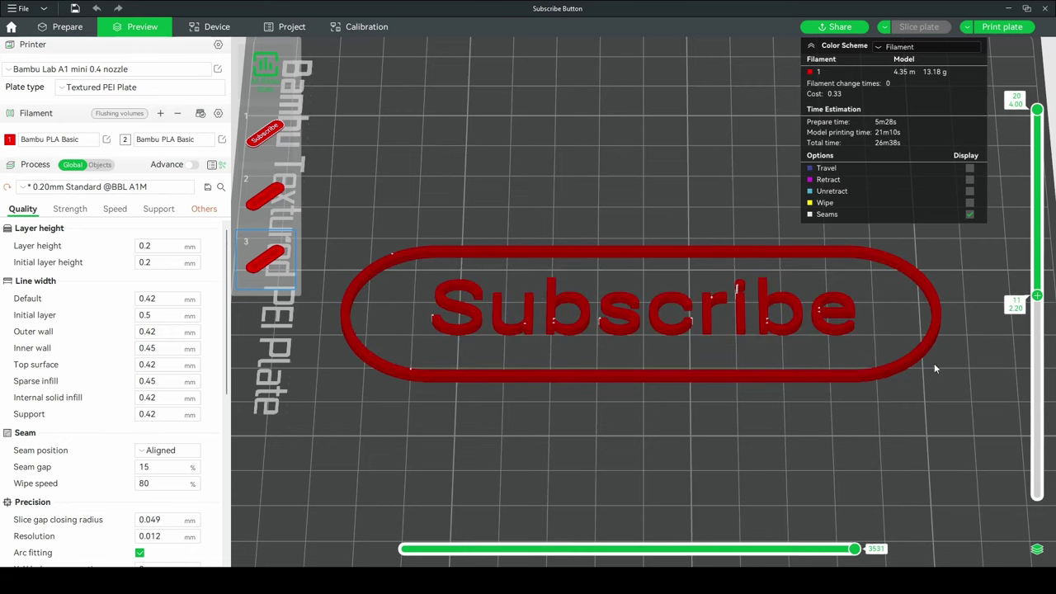
# Add a pause at layer 11 on plate 03 and check the layers below it.
pyautogui.rightClick(1039, 297)
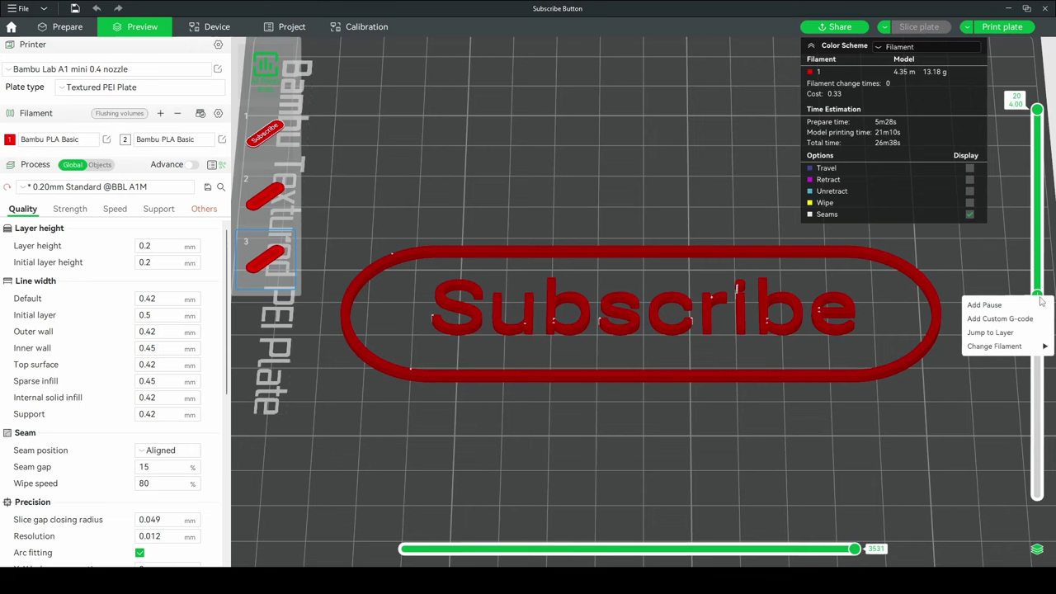
pyautogui.click(989, 304)
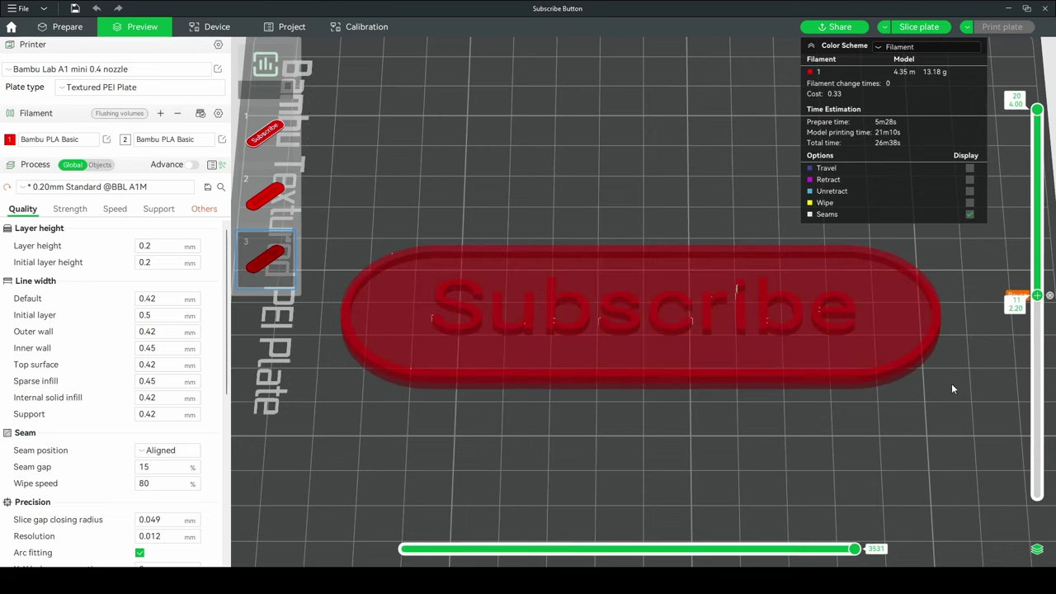
pyautogui.moveTo(1037, 296); pyautogui.dragTo(1018, 509)
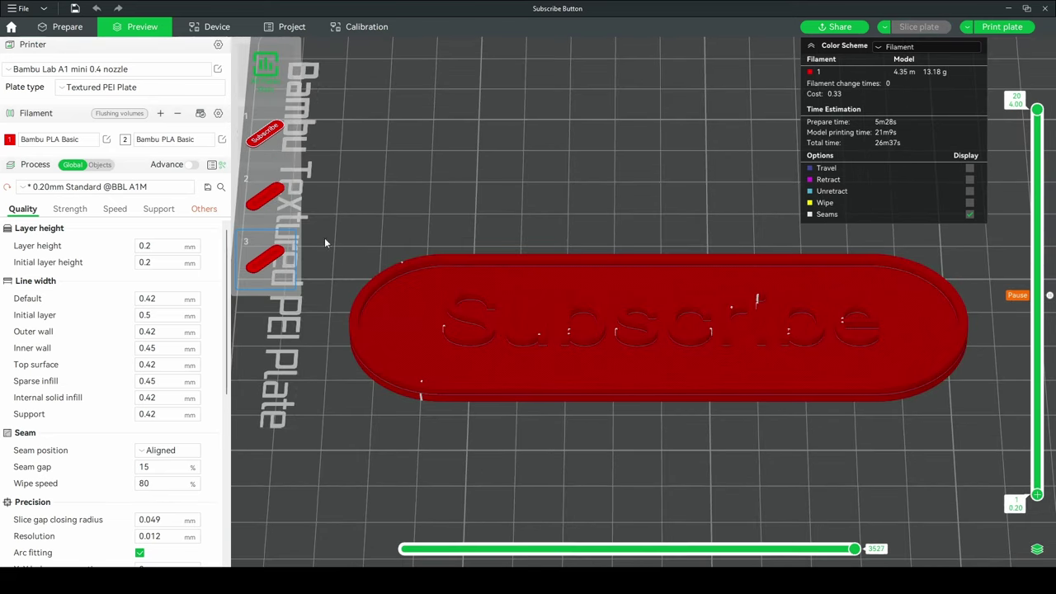
# Review the sliced previews of plates 2 and 1, then return to plate 3.
pyautogui.click(266, 200)
pyautogui.click(267, 134)
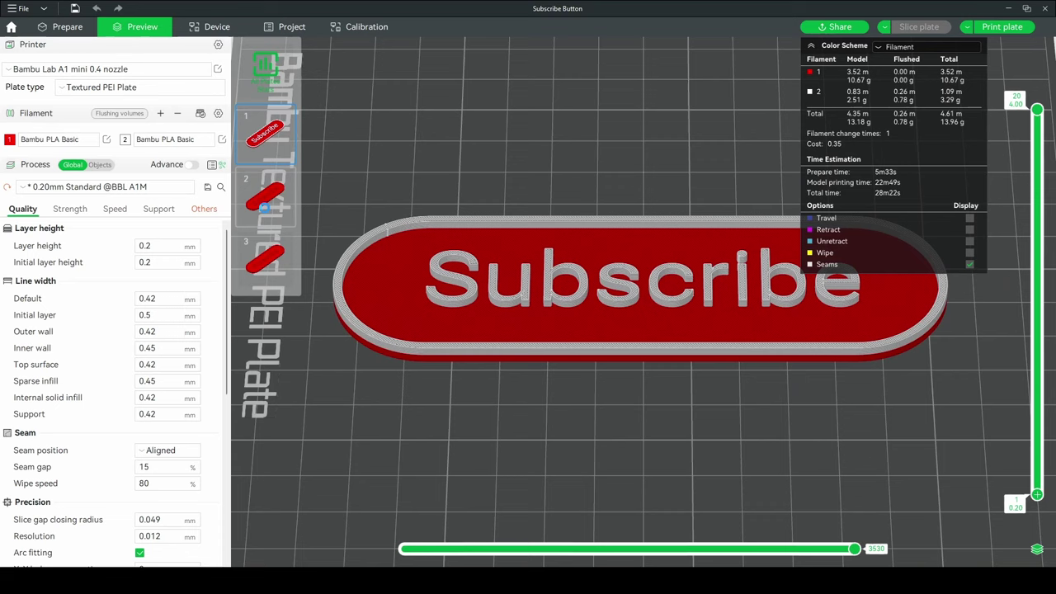
pyautogui.click(265, 202)
pyautogui.click(273, 268)
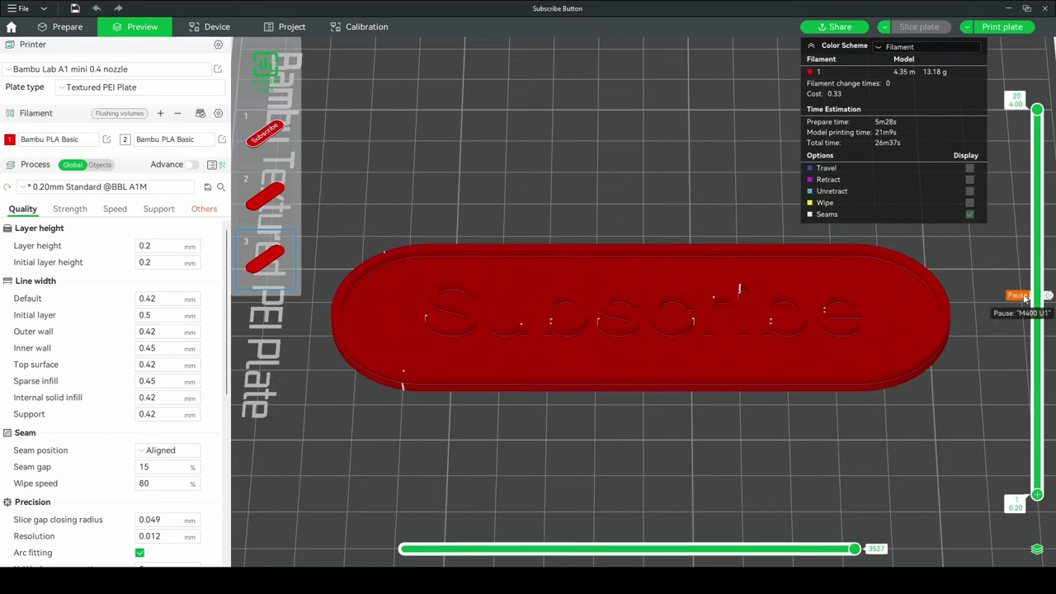
# Send plate 3 to the A1 mini printer with AMS disabled.
pyautogui.click(995, 27)
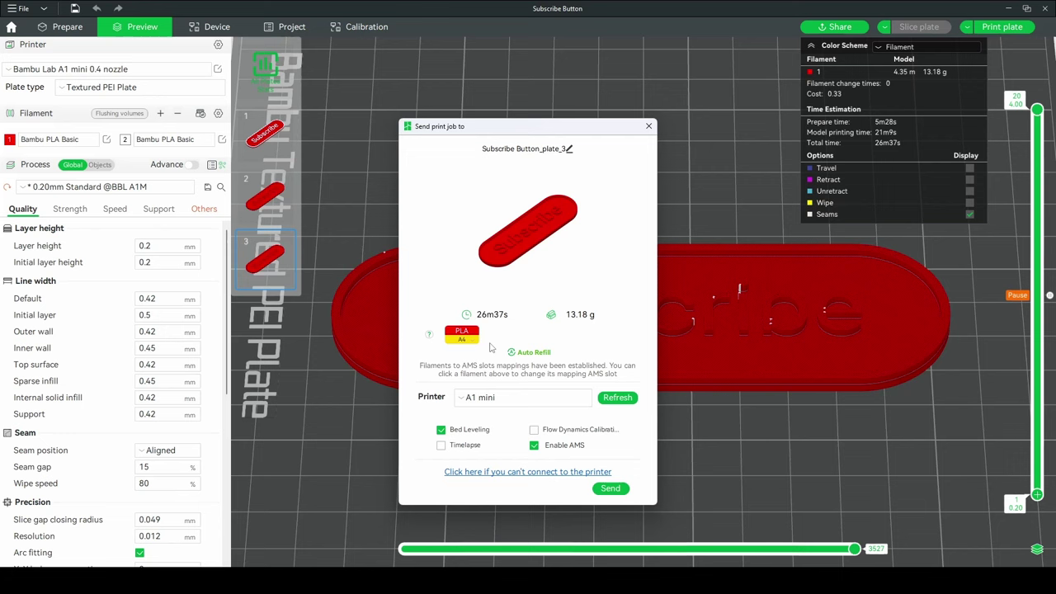
pyautogui.click(463, 334)
pyautogui.click(569, 376)
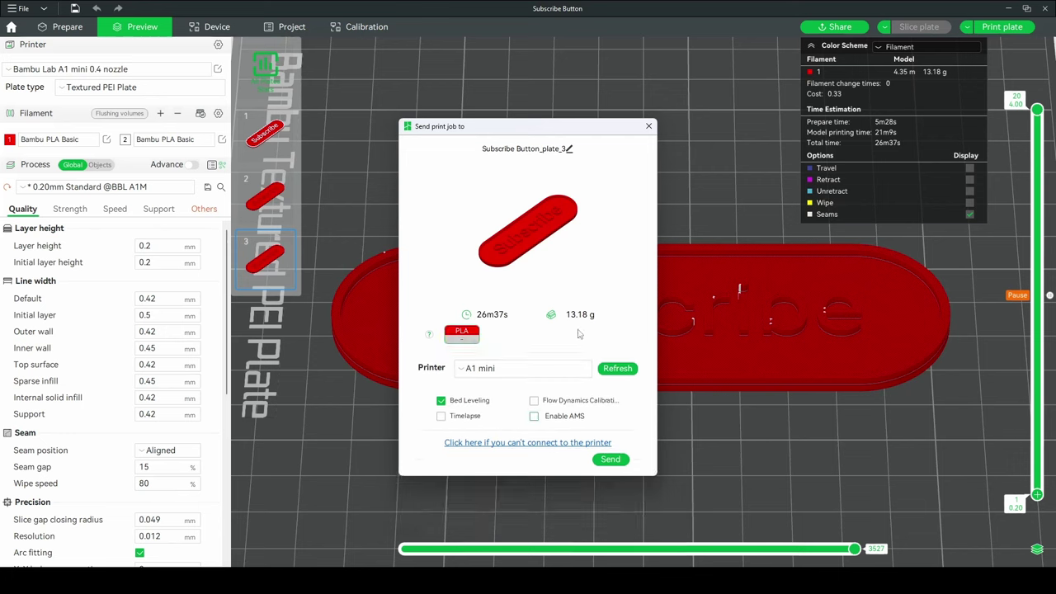